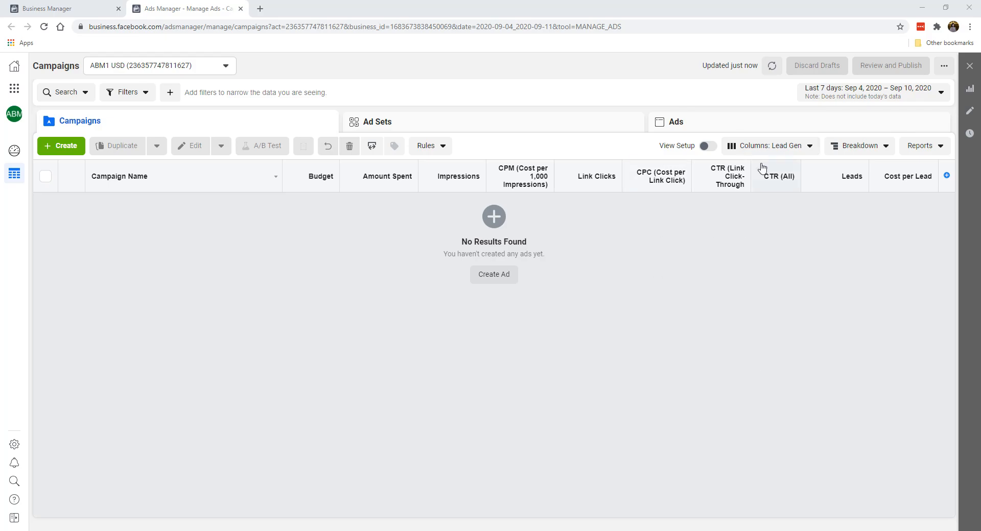
Customize the Lead Gen column set by removing the Leads and Cost per Lead columns
{"action": "left_click", "coordinate": [770, 147]}
{"action": "scroll", "coordinate": [741, 327], "scroll_direction": "down", "scroll_amount": 1}
{"action": "left_click", "coordinate": [738, 394]}
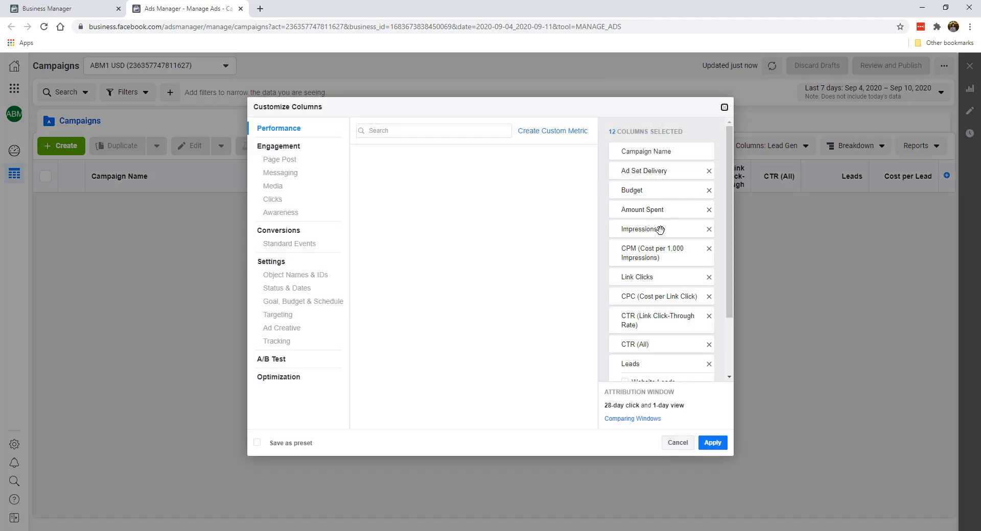
{"action": "scroll", "coordinate": [664, 240], "scroll_direction": "down", "scroll_amount": 2}
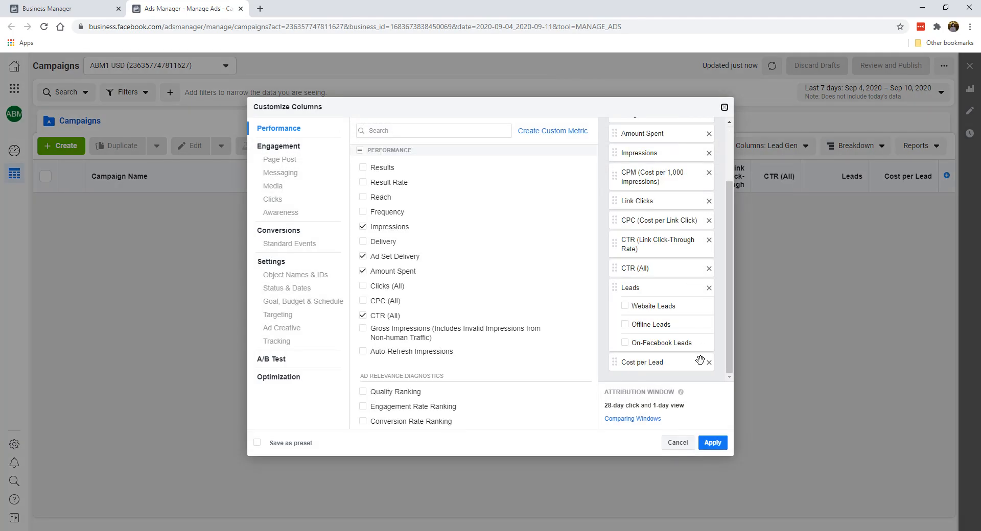
{"action": "scroll", "coordinate": [689, 286], "scroll_direction": "up", "scroll_amount": 2}
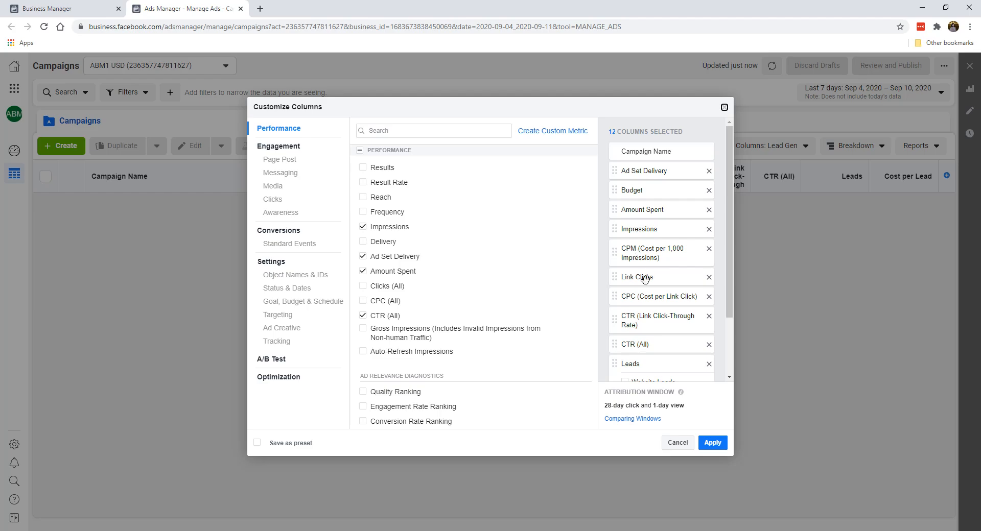
{"action": "scroll", "coordinate": [641, 309], "scroll_direction": "down", "scroll_amount": 1}
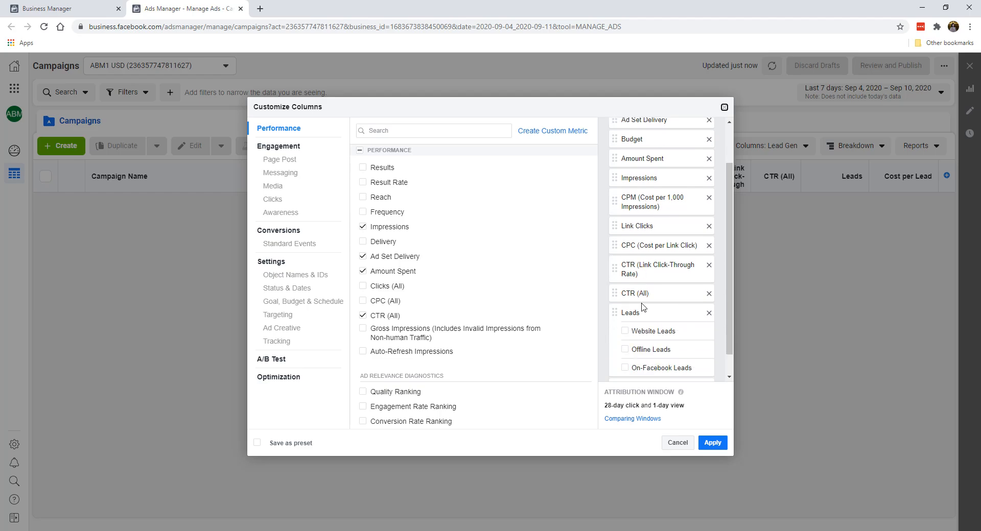
{"action": "scroll", "coordinate": [642, 296], "scroll_direction": "down", "scroll_amount": 1}
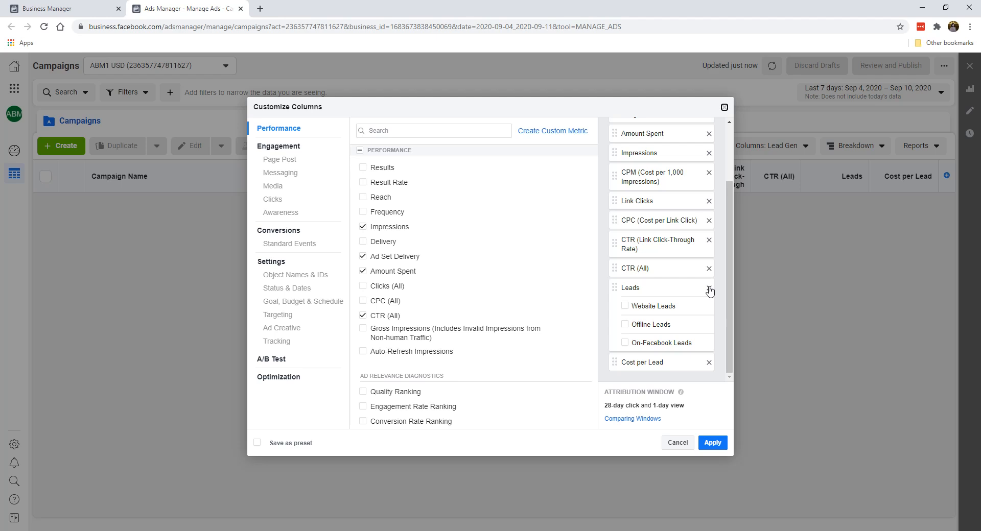
{"action": "left_click", "coordinate": [709, 362]}
{"action": "left_click", "coordinate": [709, 308]}
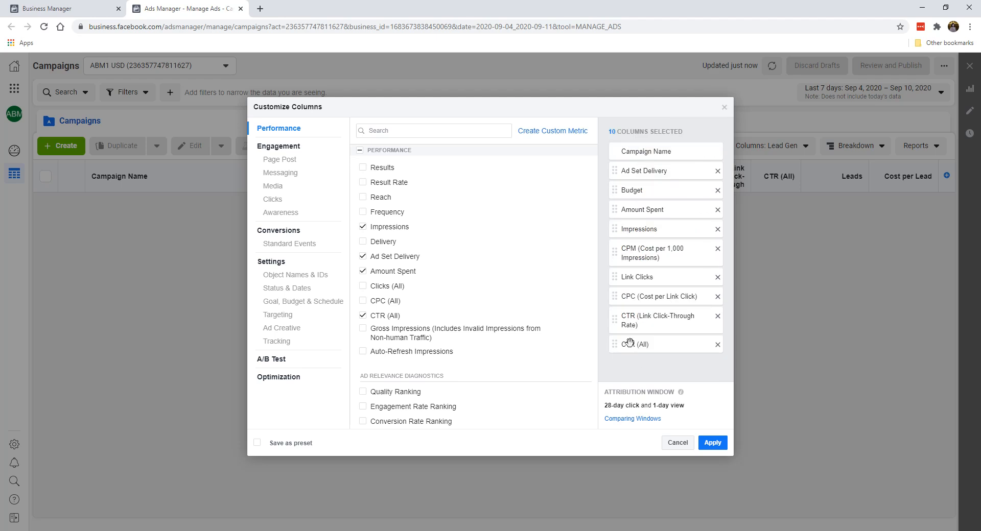
Find the Purchases metric and add its total, value and cost columns
{"action": "left_click", "coordinate": [427, 135]}
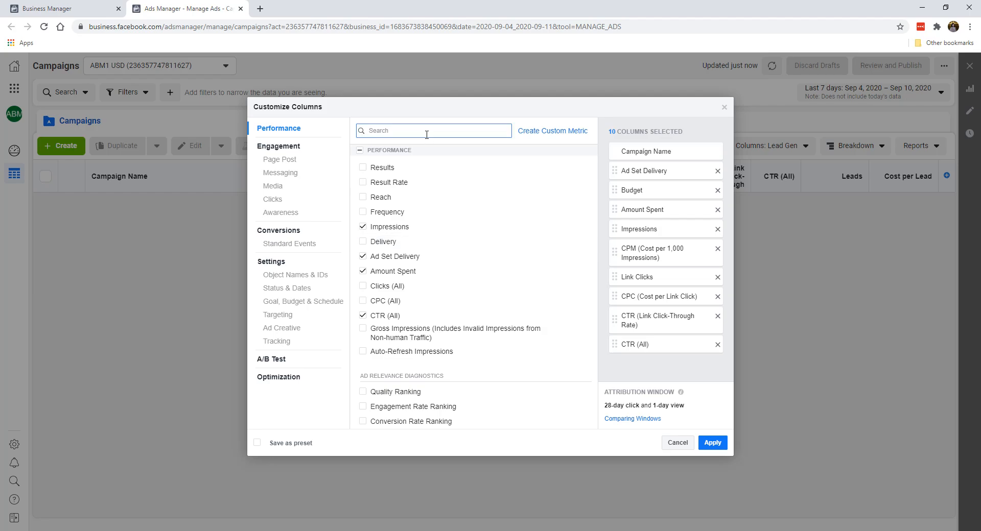
{"action": "type", "text": "purc"}
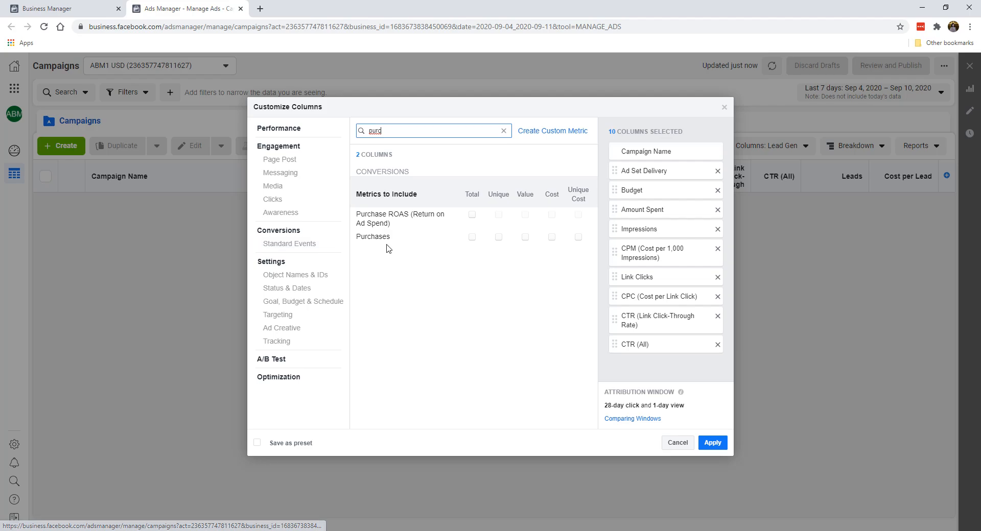
{"action": "left_click", "coordinate": [471, 237]}
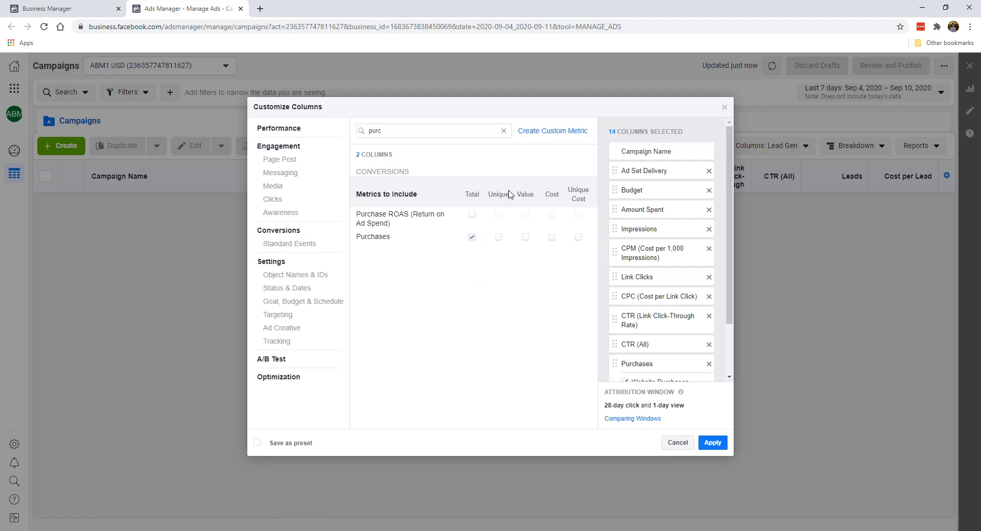
{"action": "left_click", "coordinate": [526, 238]}
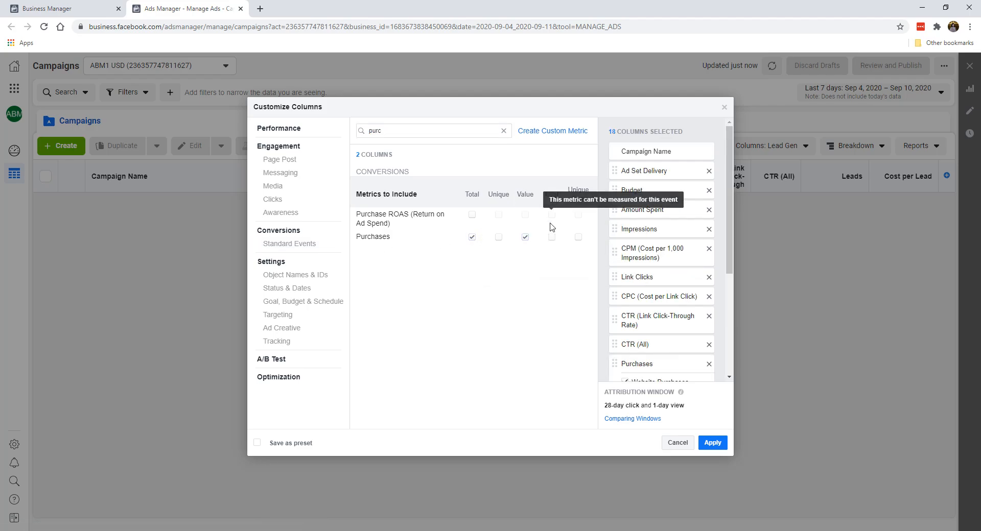
{"action": "left_click", "coordinate": [554, 237]}
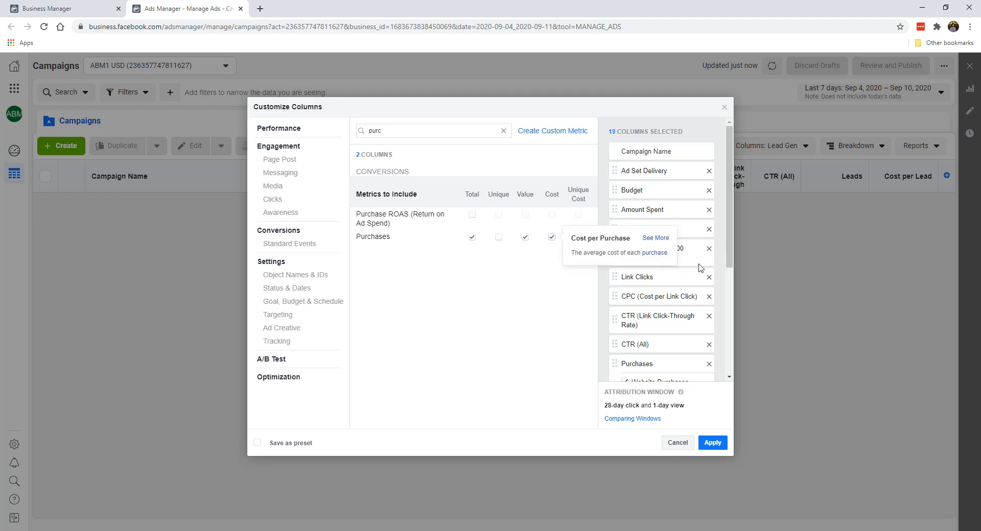
Exclude the website, offline and on-Facebook sub-metrics under both Purchases and Purchases Conversion Value
{"action": "scroll", "coordinate": [727, 266], "scroll_direction": "down", "scroll_amount": 4}
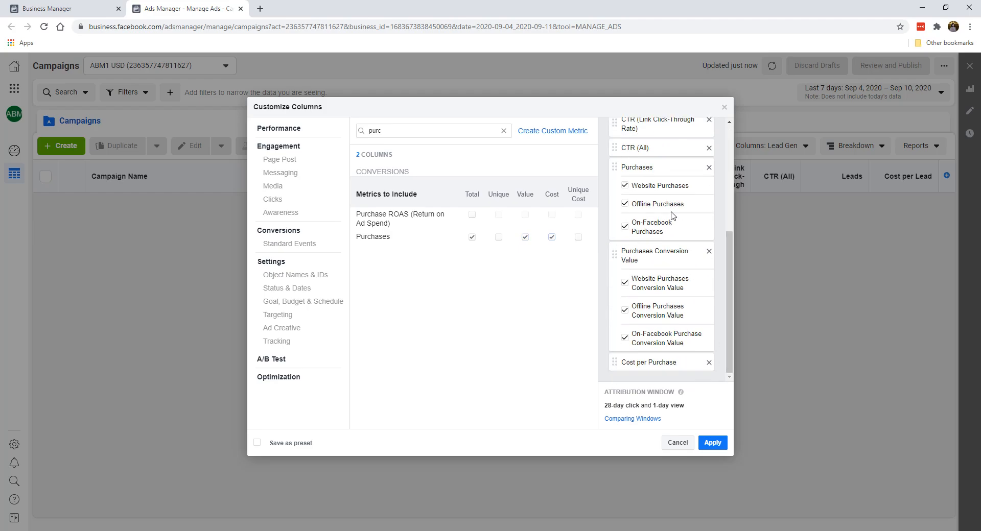
{"action": "scroll", "coordinate": [725, 265], "scroll_direction": "up", "scroll_amount": 1}
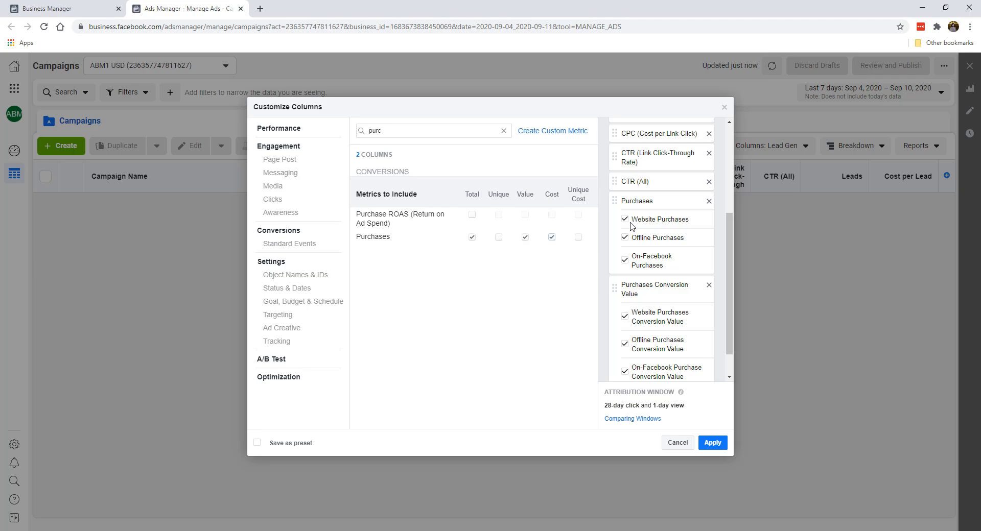
{"action": "left_click", "coordinate": [625, 220]}
{"action": "left_click", "coordinate": [625, 239]}
{"action": "left_click", "coordinate": [625, 260]}
{"action": "scroll", "coordinate": [624, 279], "scroll_direction": "down", "scroll_amount": 1}
{"action": "left_click", "coordinate": [625, 283]}
{"action": "left_click", "coordinate": [625, 311]}
{"action": "left_click", "coordinate": [625, 337]}
Add the total Purchase ROAS (Return on Ad Spend) column without its website sub-metric
{"action": "scroll", "coordinate": [626, 332], "scroll_direction": "up", "scroll_amount": 2}
{"action": "scroll", "coordinate": [644, 251], "scroll_direction": "down", "scroll_amount": 2}
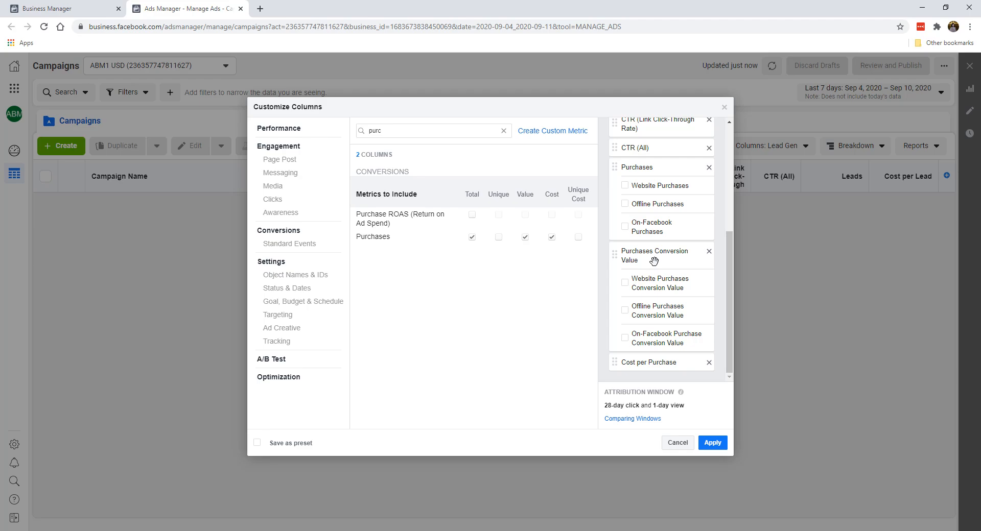
{"action": "scroll", "coordinate": [642, 280], "scroll_direction": "up", "scroll_amount": 1}
{"action": "scroll", "coordinate": [649, 277], "scroll_direction": "down", "scroll_amount": 1}
{"action": "mouse_move", "coordinate": [475, 219]}
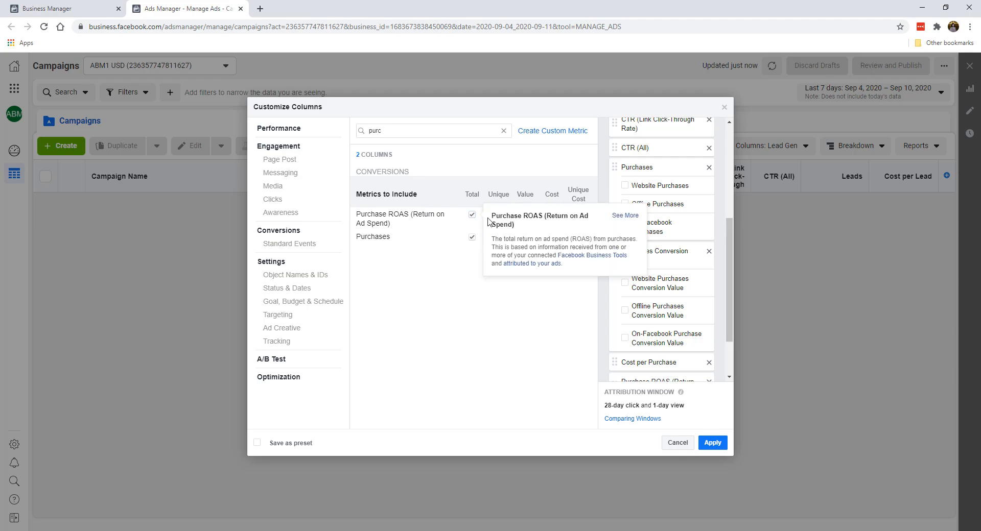
{"action": "left_click", "coordinate": [475, 217]}
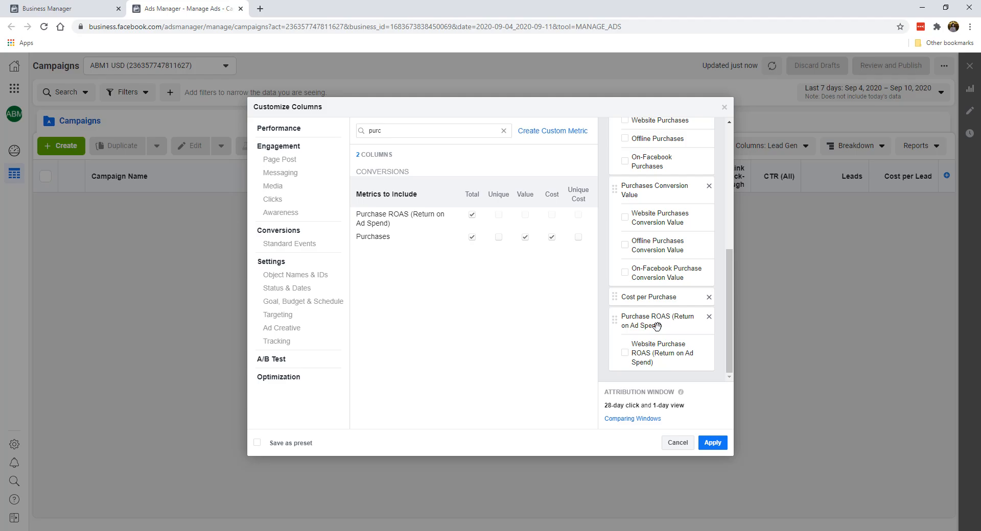
Save the selected columns as a preset named Purchase and apply it to the campaigns table
{"action": "scroll", "coordinate": [682, 257], "scroll_direction": "up", "scroll_amount": 3}
{"action": "scroll", "coordinate": [683, 257], "scroll_direction": "down", "scroll_amount": 3}
{"action": "left_click", "coordinate": [288, 449]}
{"action": "left_click", "coordinate": [379, 446]}
{"action": "type", "text": "Purchase"}
{"action": "left_click", "coordinate": [713, 442]}
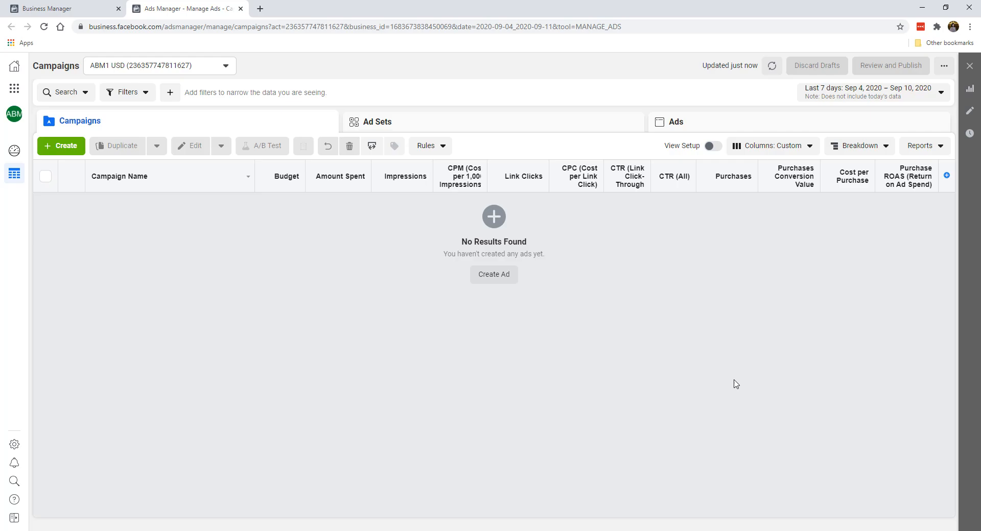
Customize the Purchase column set by adding the total, unique and cost columns for Adds to Cart
{"action": "left_click", "coordinate": [789, 148]}
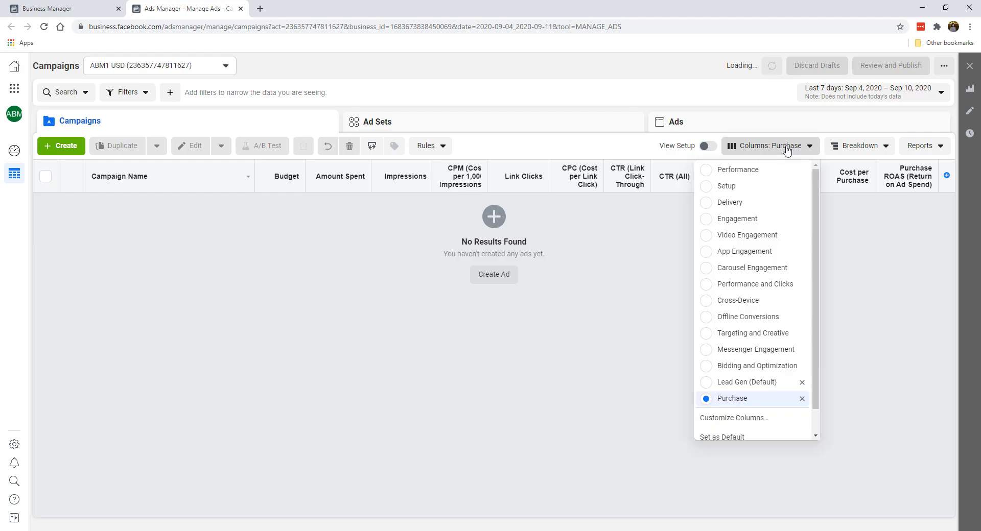
{"action": "scroll", "coordinate": [755, 289], "scroll_direction": "down", "scroll_amount": 1}
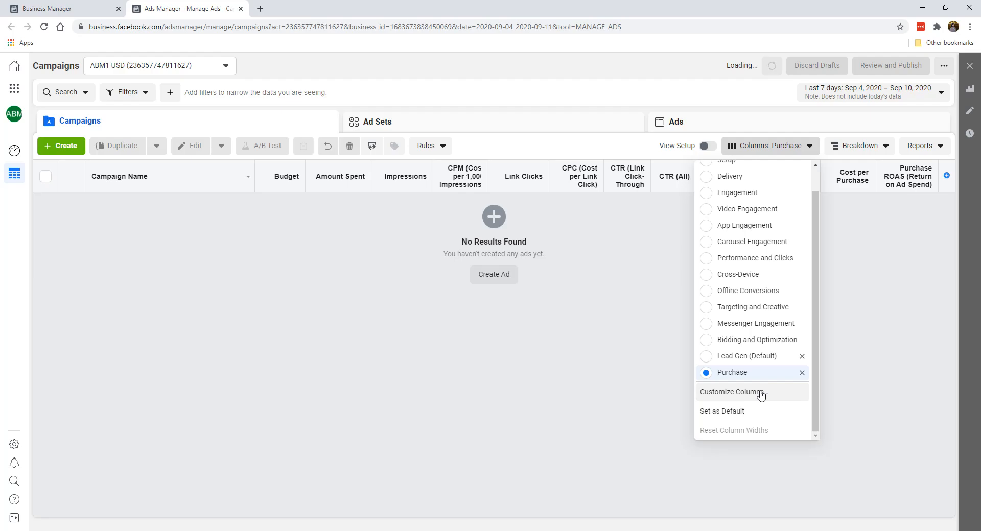
{"action": "left_click", "coordinate": [762, 394]}
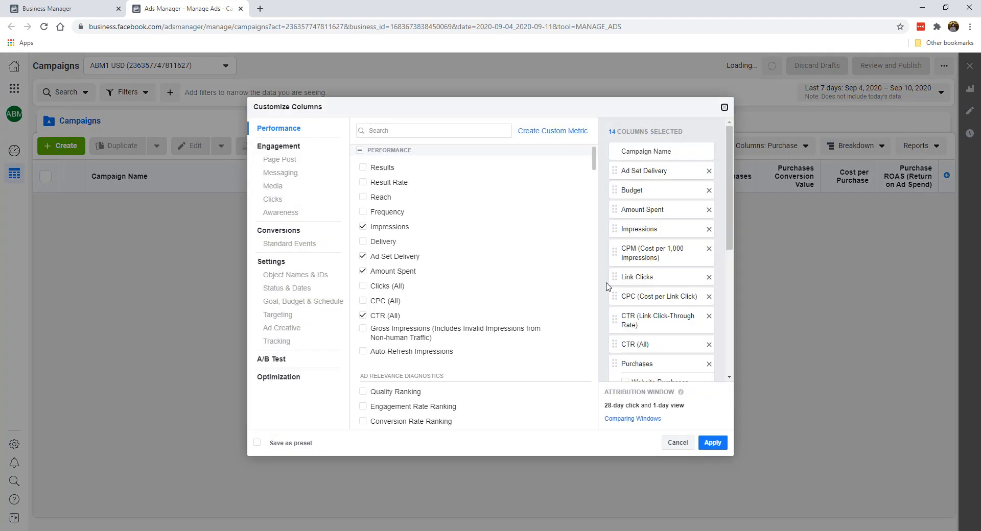
{"action": "left_click", "coordinate": [434, 131]}
{"action": "type", "text": "add"}
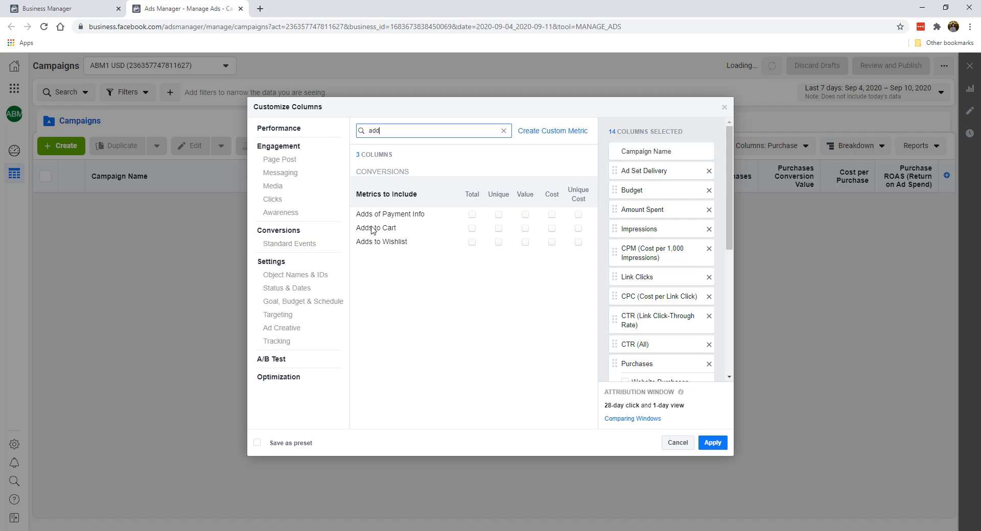
{"action": "left_click", "coordinate": [472, 228]}
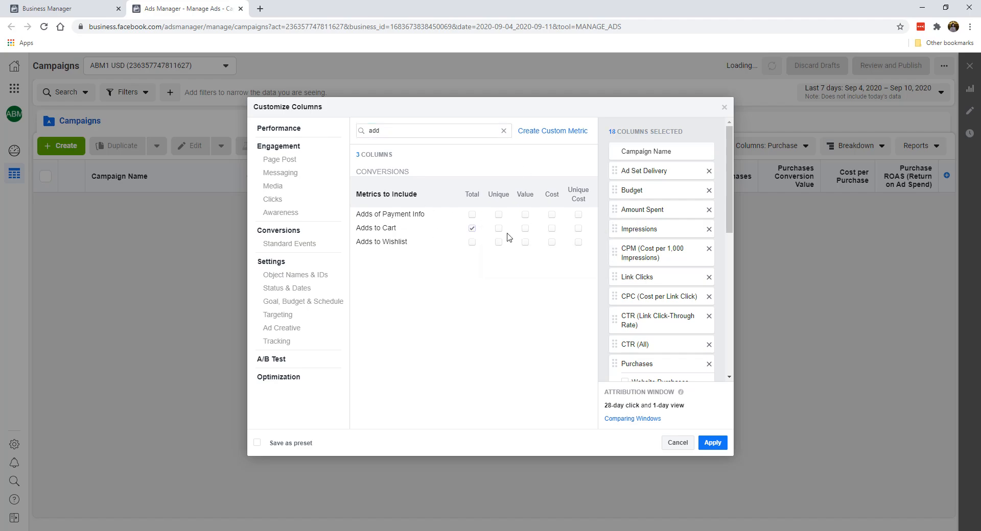
{"action": "left_click", "coordinate": [499, 229]}
{"action": "left_click", "coordinate": [552, 229]}
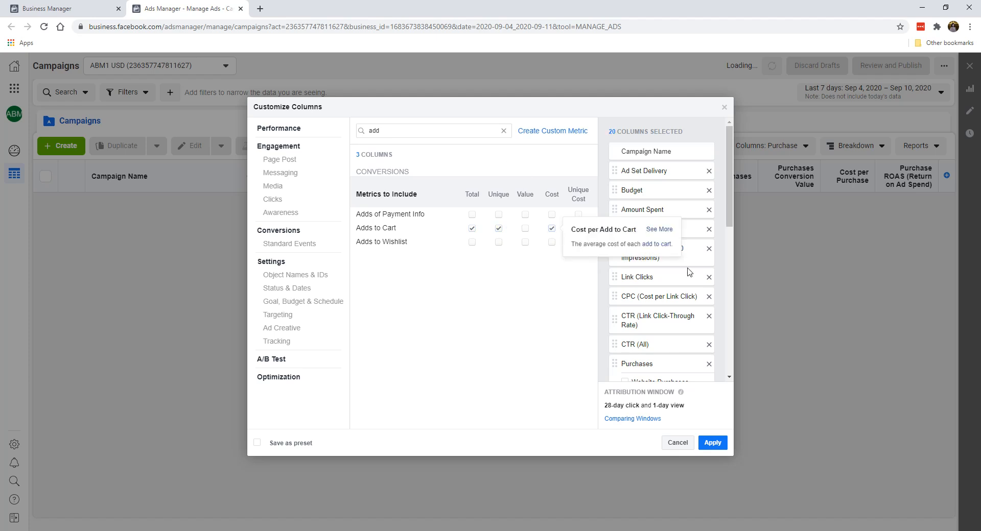
Exclude the website, offline and on-Facebook sub-metrics of Adds to Cart and remove the Unique Adds to Cart column
{"action": "left_click", "coordinate": [625, 278]}
{"action": "left_click", "coordinate": [625, 295]}
{"action": "left_click", "coordinate": [624, 318]}
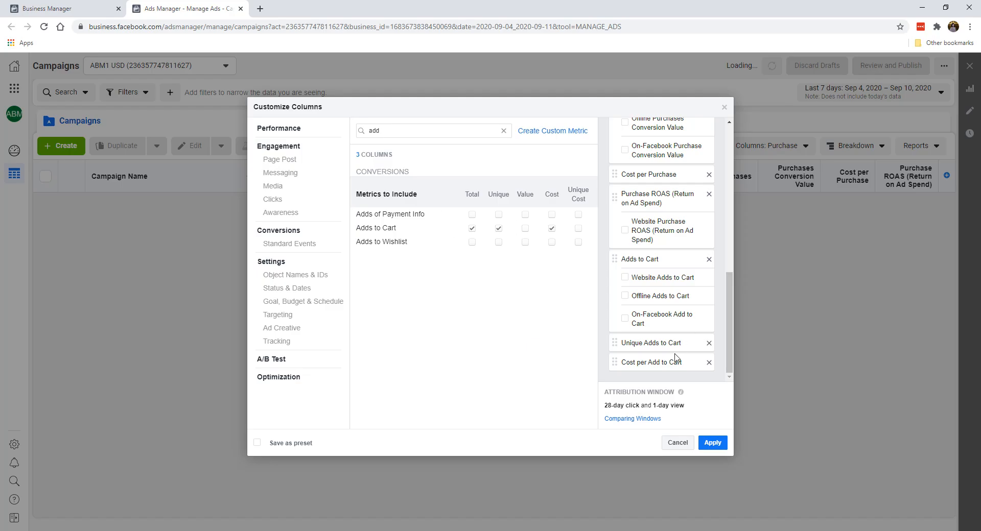
{"action": "left_click", "coordinate": [498, 228]}
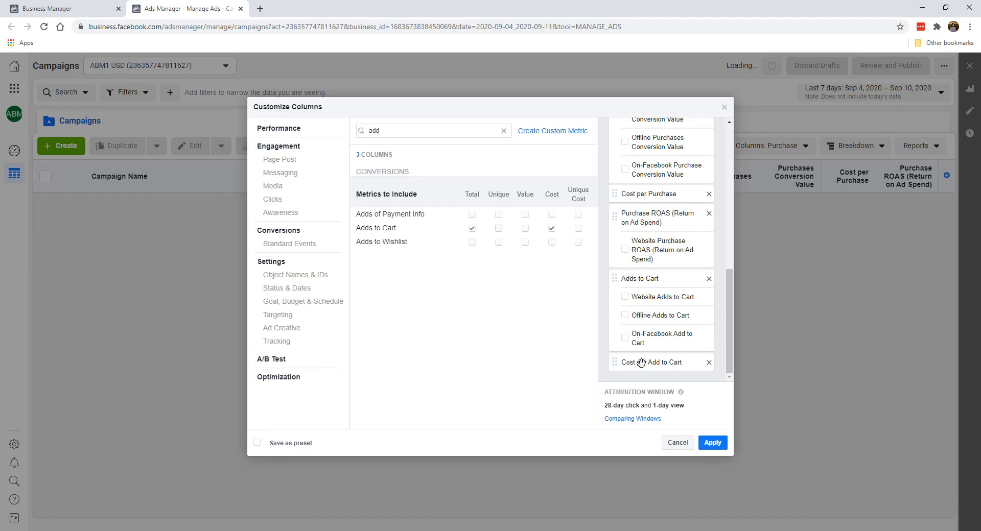
Try adding the total and cost columns for Checkouts Initiated, and take both out of the selection again
{"action": "left_click_drag", "start_coordinate": [408, 131], "coordinate": [339, 123]}
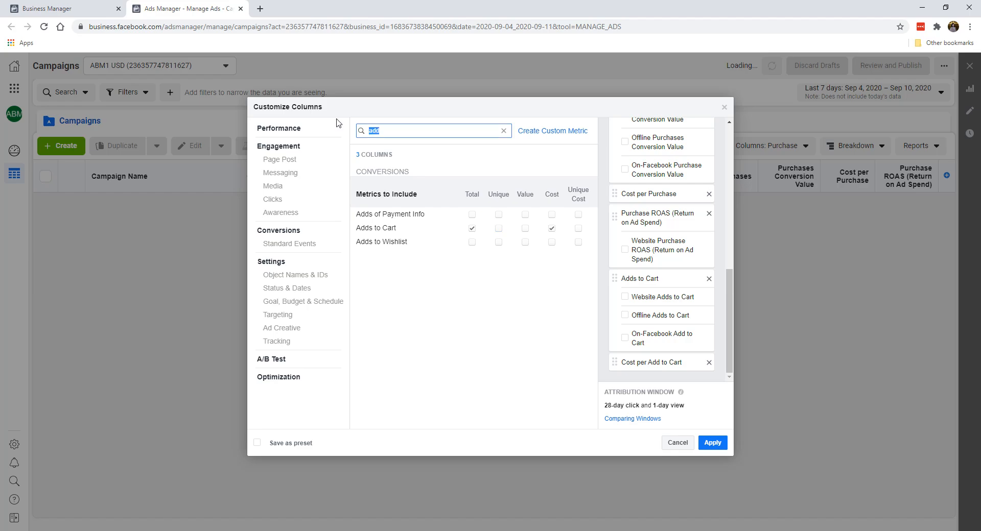
{"action": "type", "text": "ini"}
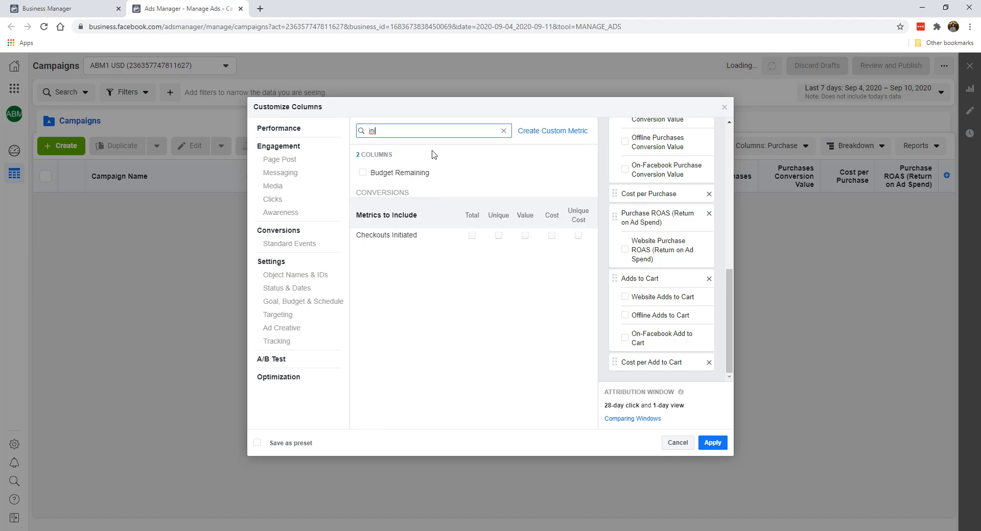
{"action": "left_click", "coordinate": [472, 236]}
{"action": "left_click", "coordinate": [552, 236]}
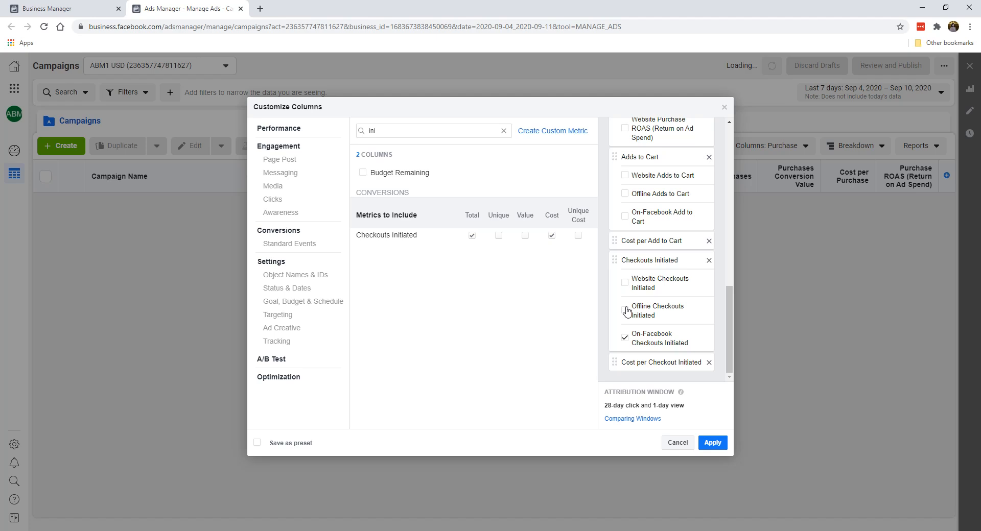
{"action": "left_click", "coordinate": [625, 337]}
{"action": "left_click", "coordinate": [709, 262]}
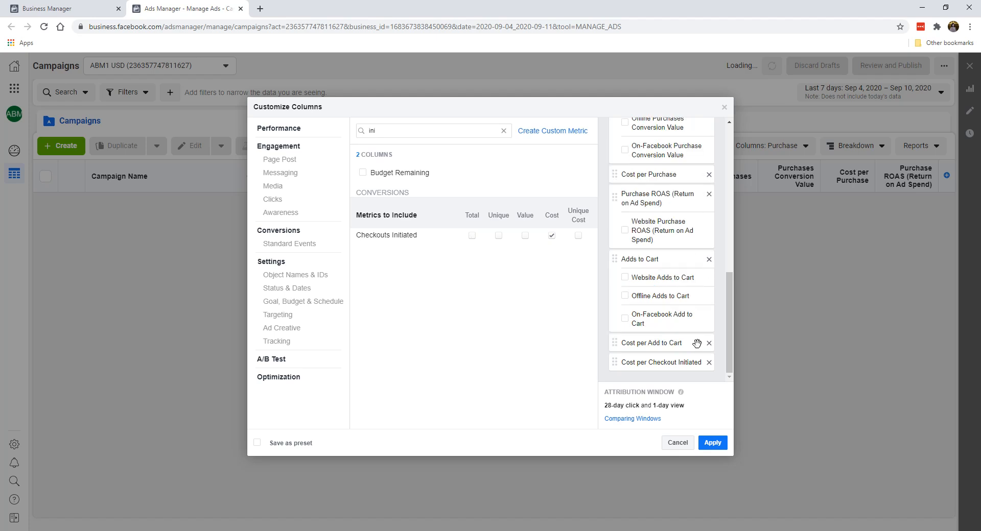
{"action": "left_click", "coordinate": [708, 363]}
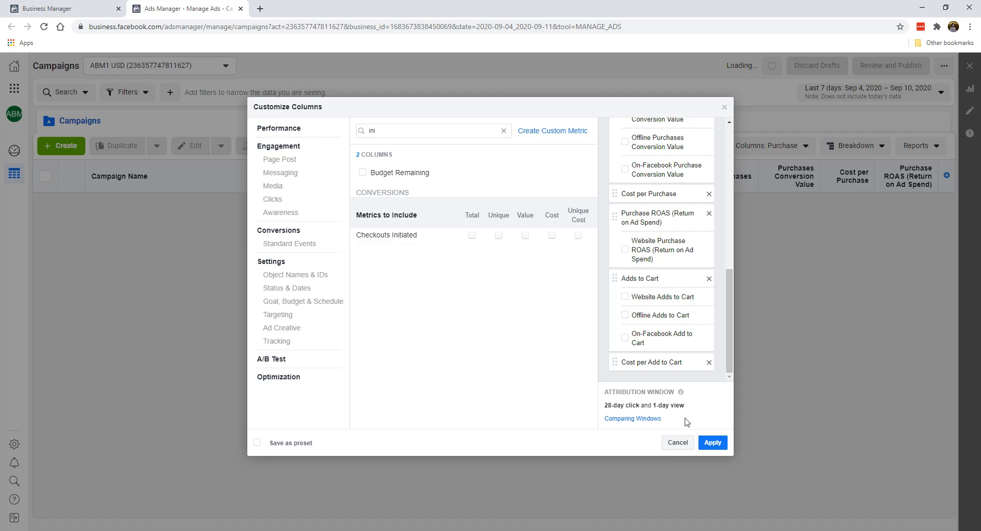
Save the column selection as a preset named E-Commerce and apply it to the campaigns table
{"action": "left_click", "coordinate": [302, 444]}
{"action": "double_click", "coordinate": [352, 444]}
{"action": "type", "text": "E-Commerce"}
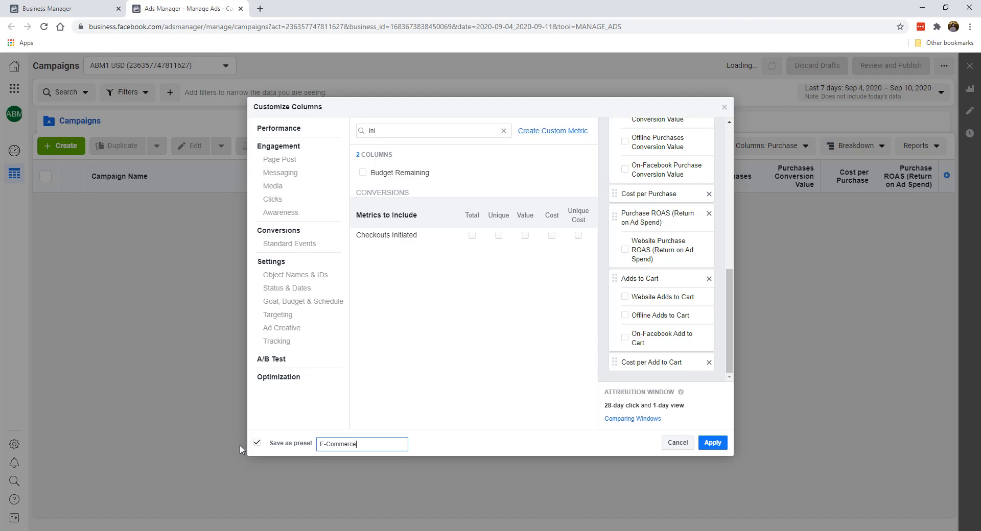
{"action": "left_click", "coordinate": [713, 443]}
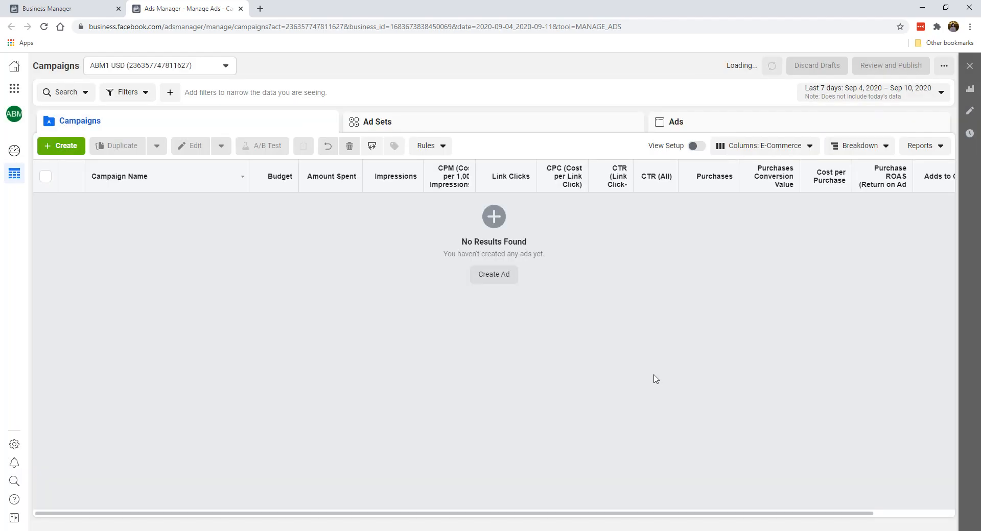